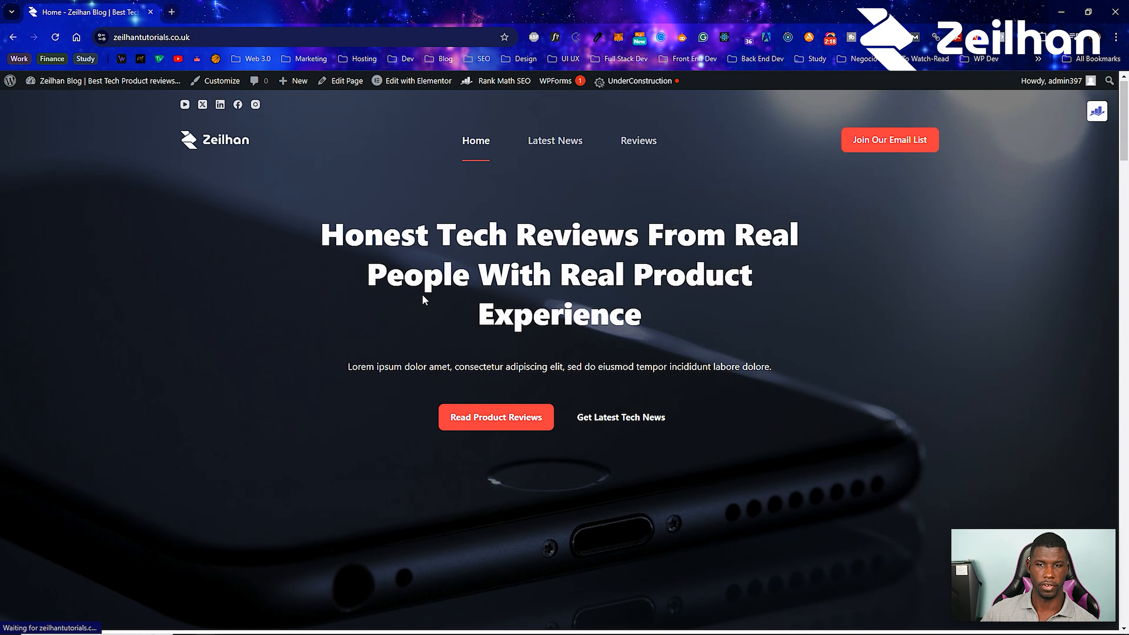
Look through the blog's home page, its Reviews page and the iPhone 16 Early Ratings review.
scroll(427, 295, down, 15)
click(638, 111)
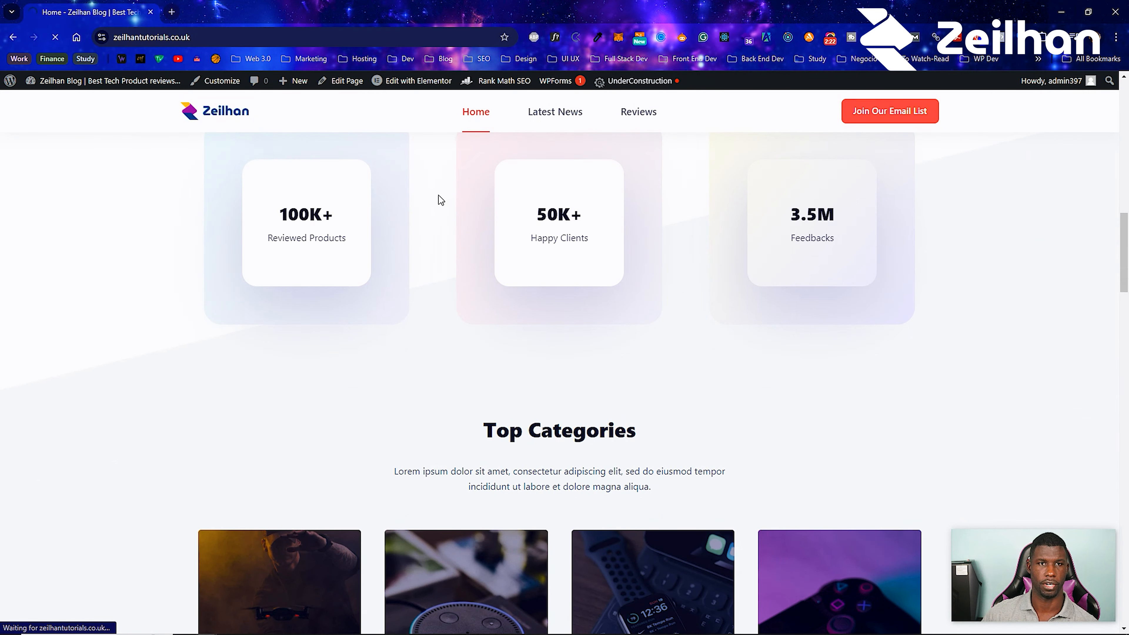
scroll(427, 209, down, 5)
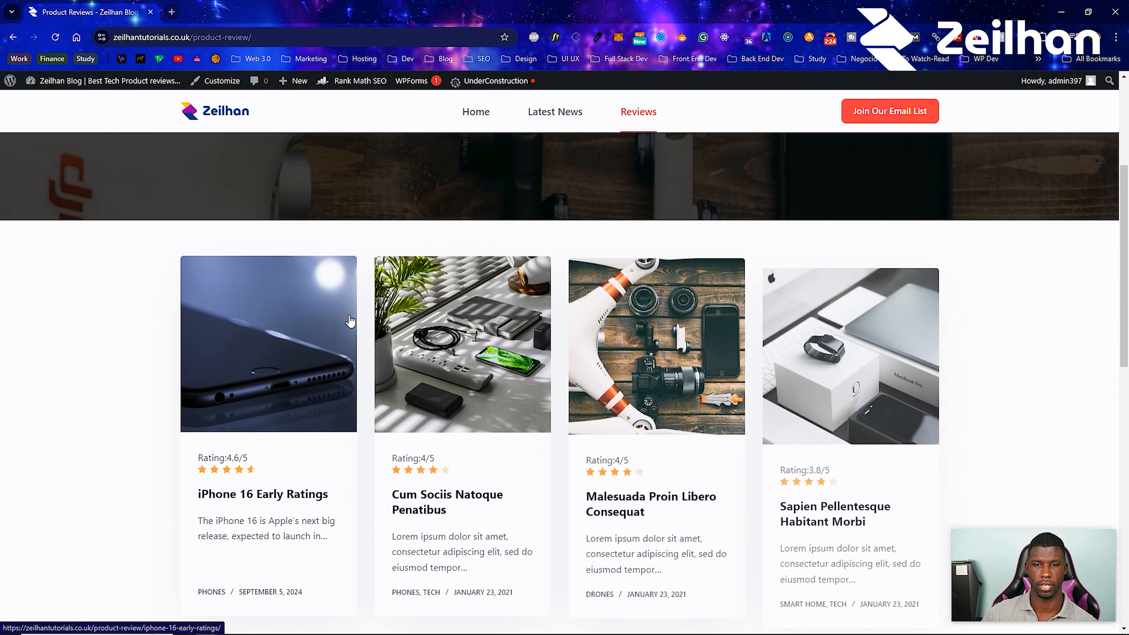
click(348, 344)
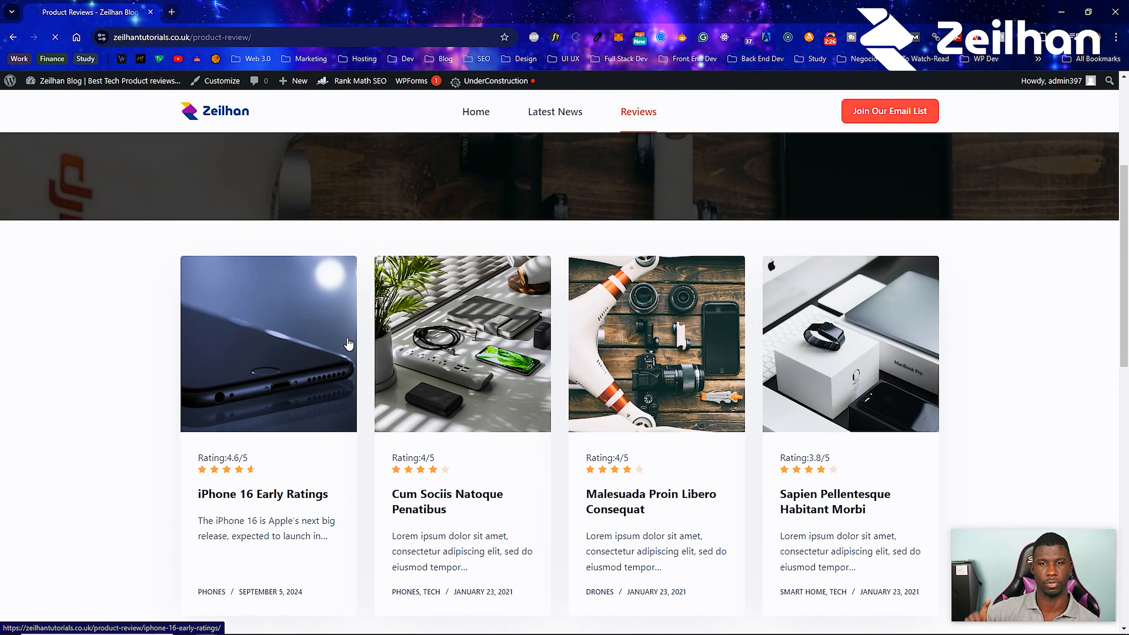
scroll(306, 333, down, 7)
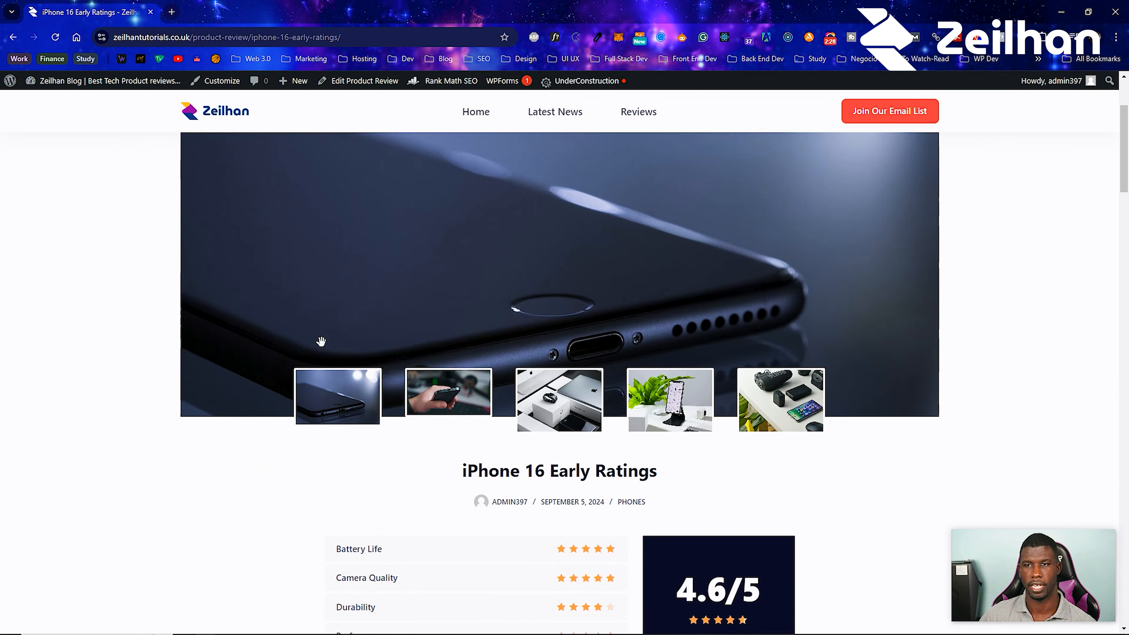
scroll(325, 352, down, 15)
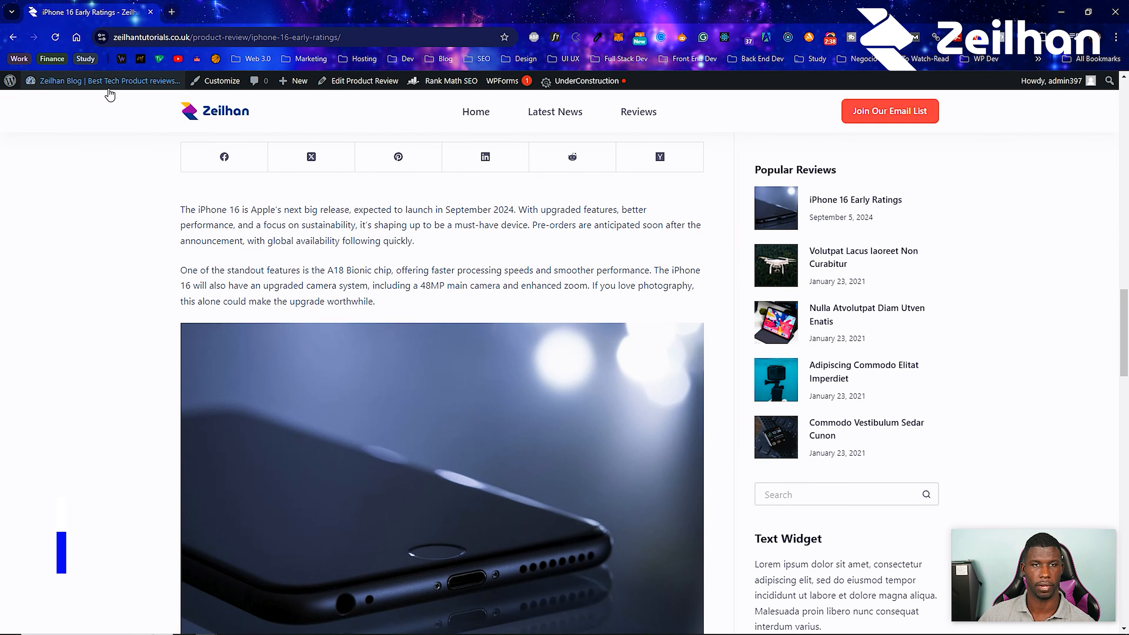
Open the site's admin dashboard and search for "Google" among the plugins available to add.
click(108, 107)
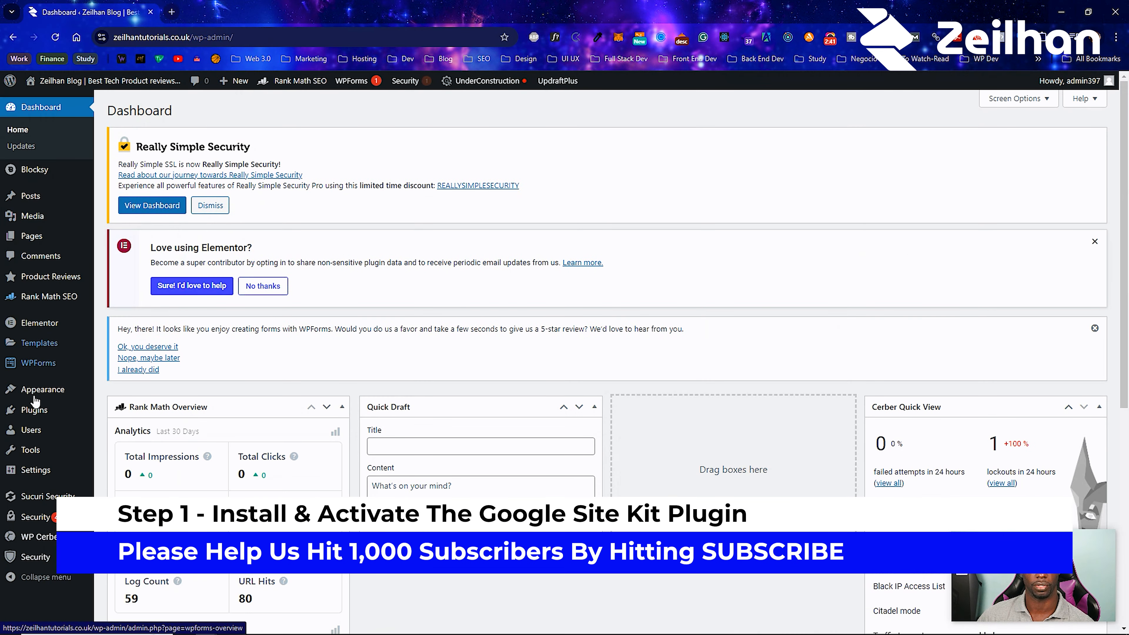
mouse_move(46, 409)
click(116, 428)
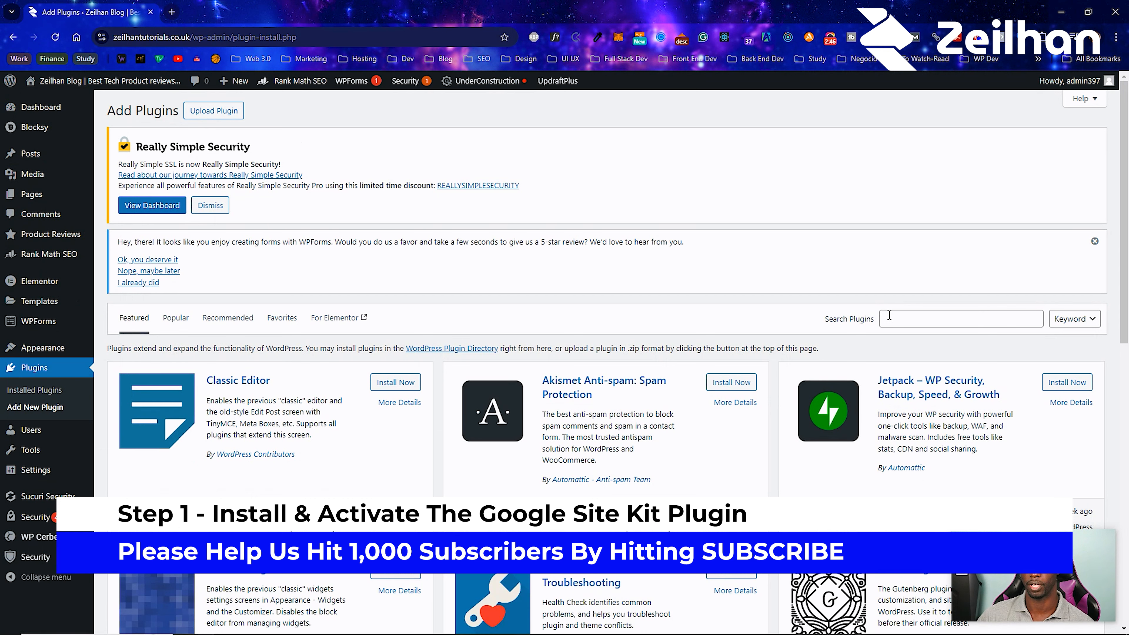
click(888, 314)
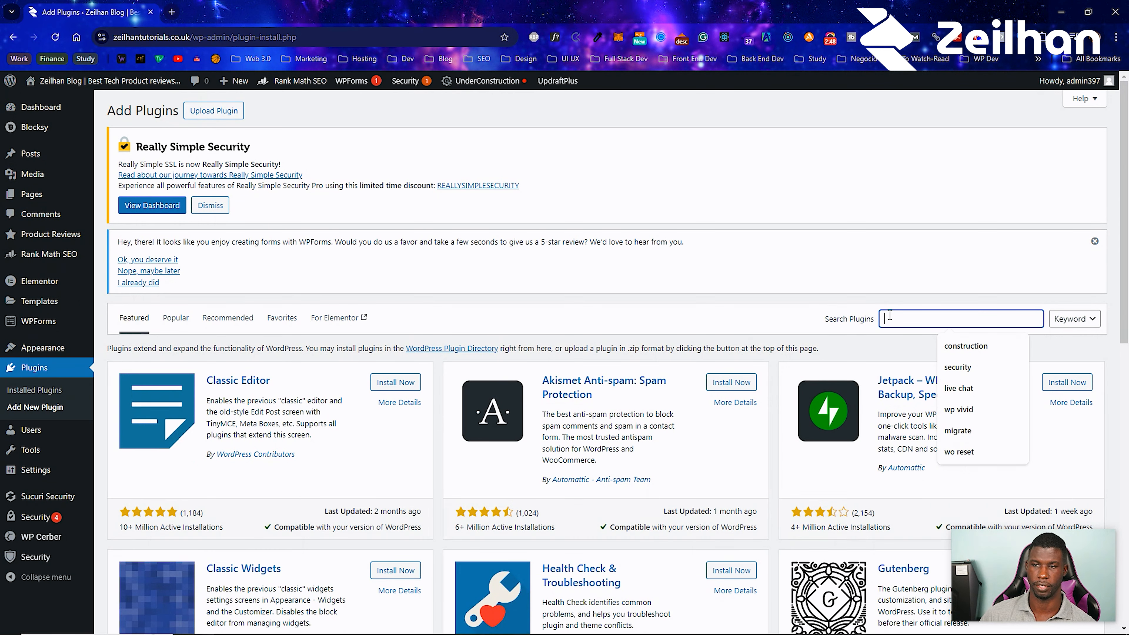
text(Google)
Install and activate the Site Kit by Google plugin.
click(401, 387)
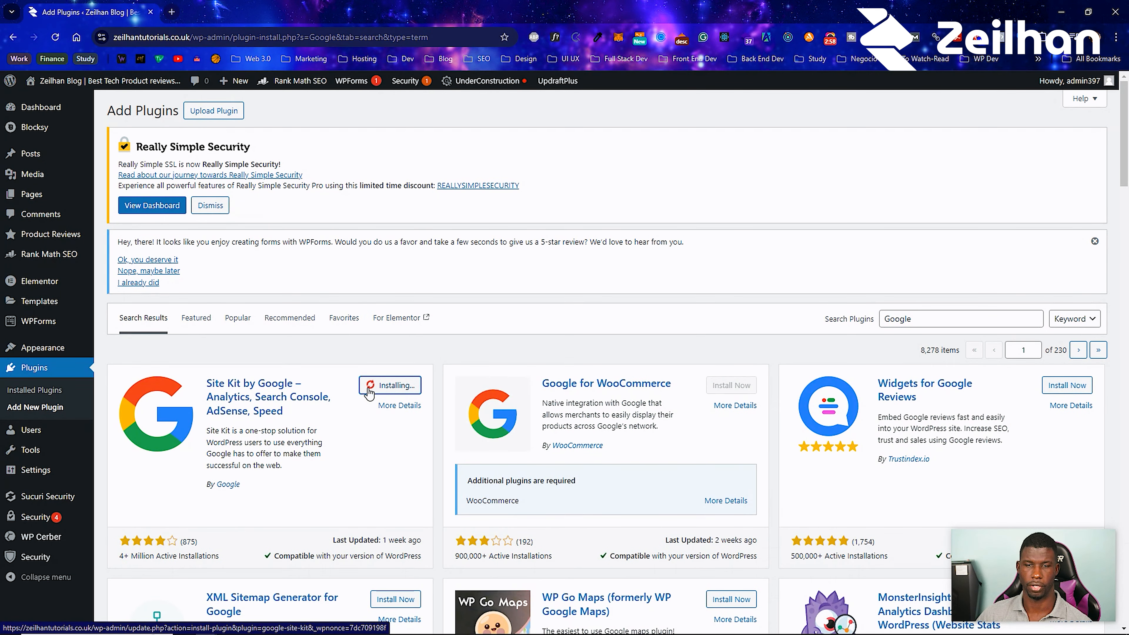
scroll(267, 312, down, 3)
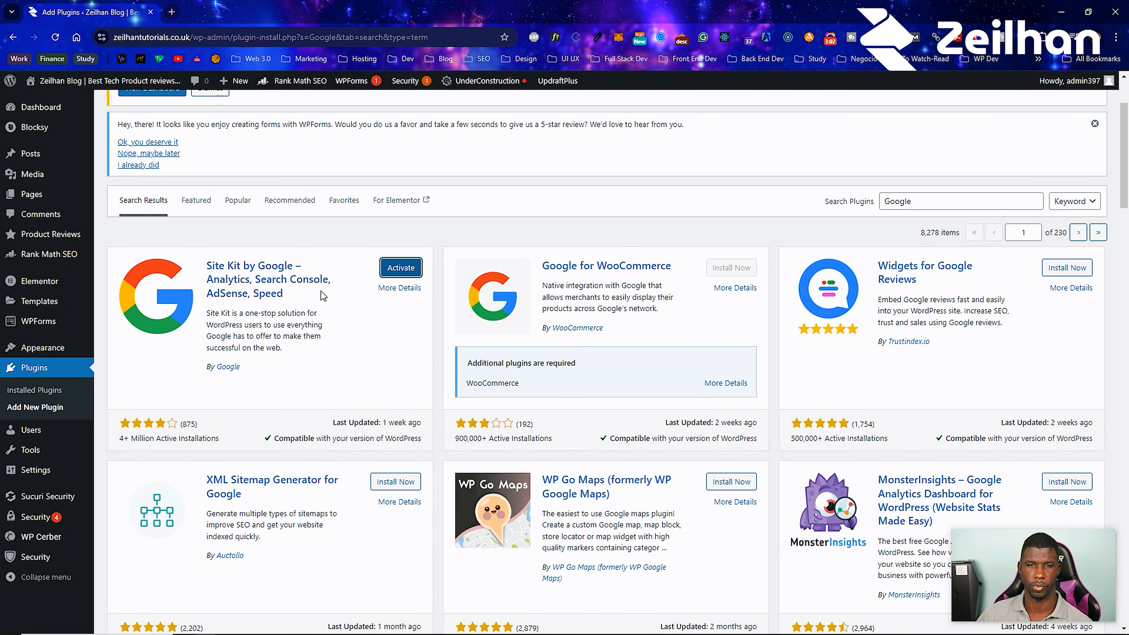
click(389, 270)
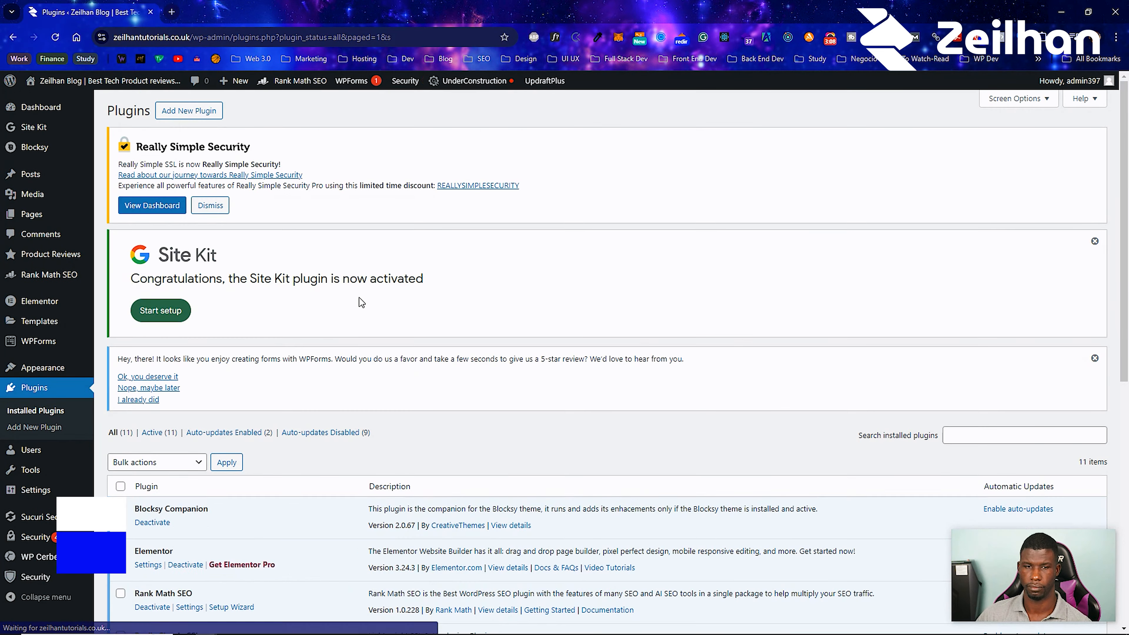
Start the Site Kit setup and opt in to sharing anonymous usage data.
scroll(342, 326, down, 10)
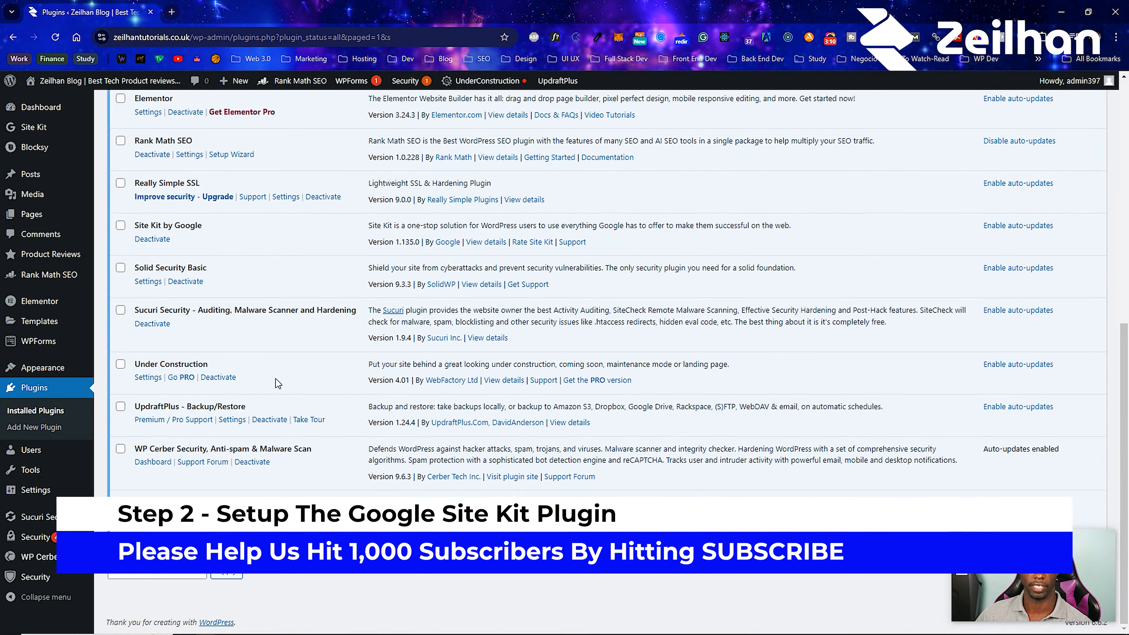
scroll(242, 373, up, 12)
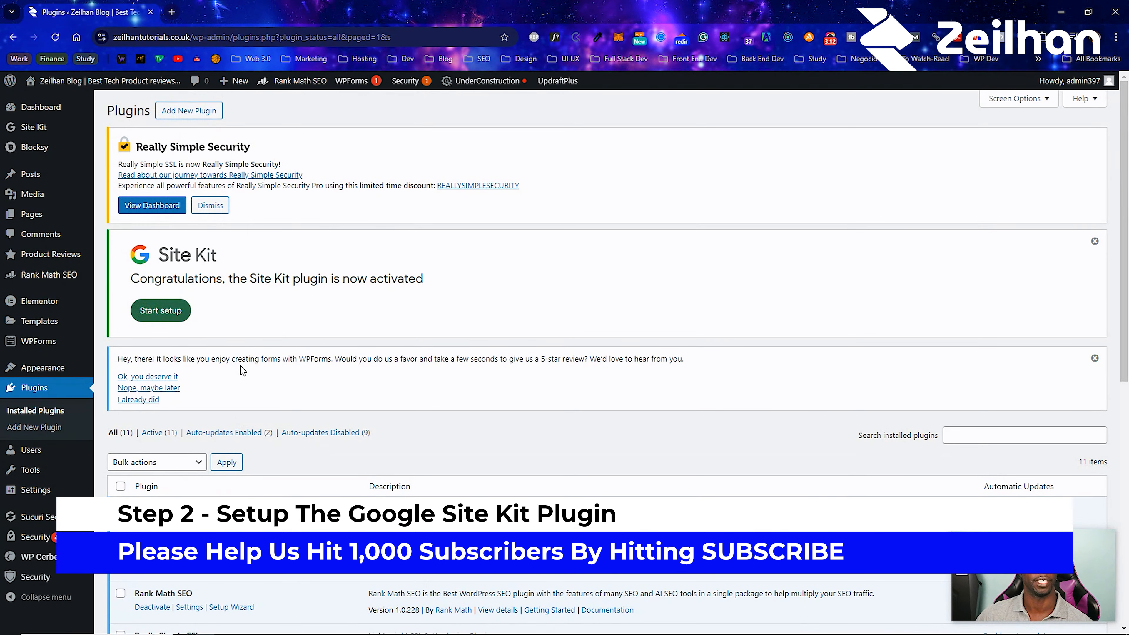
click(165, 318)
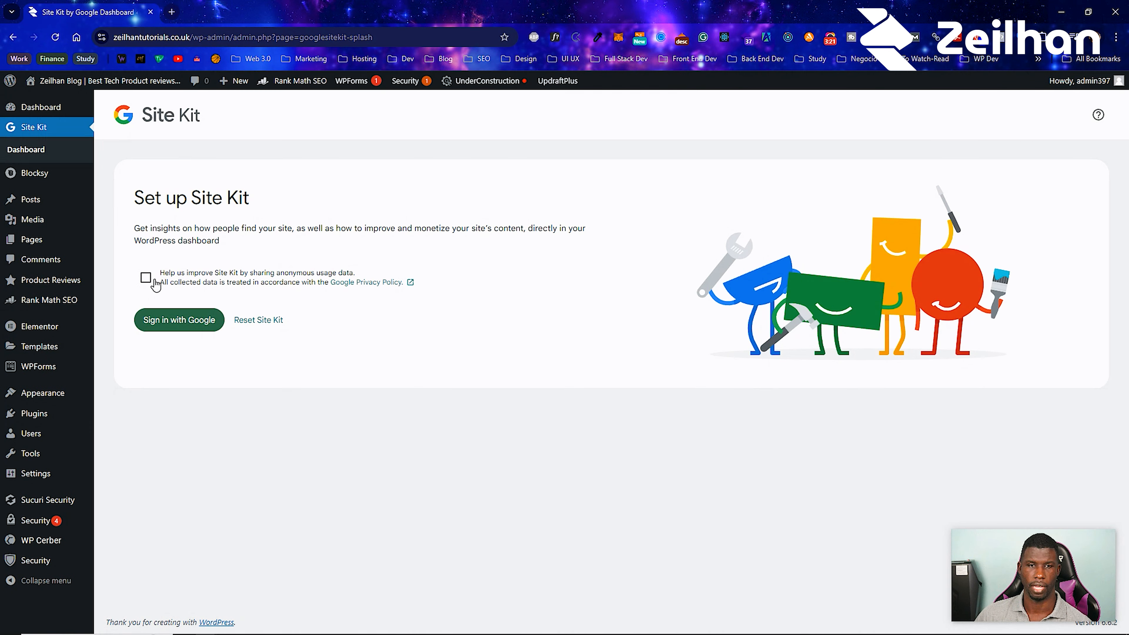
click(146, 279)
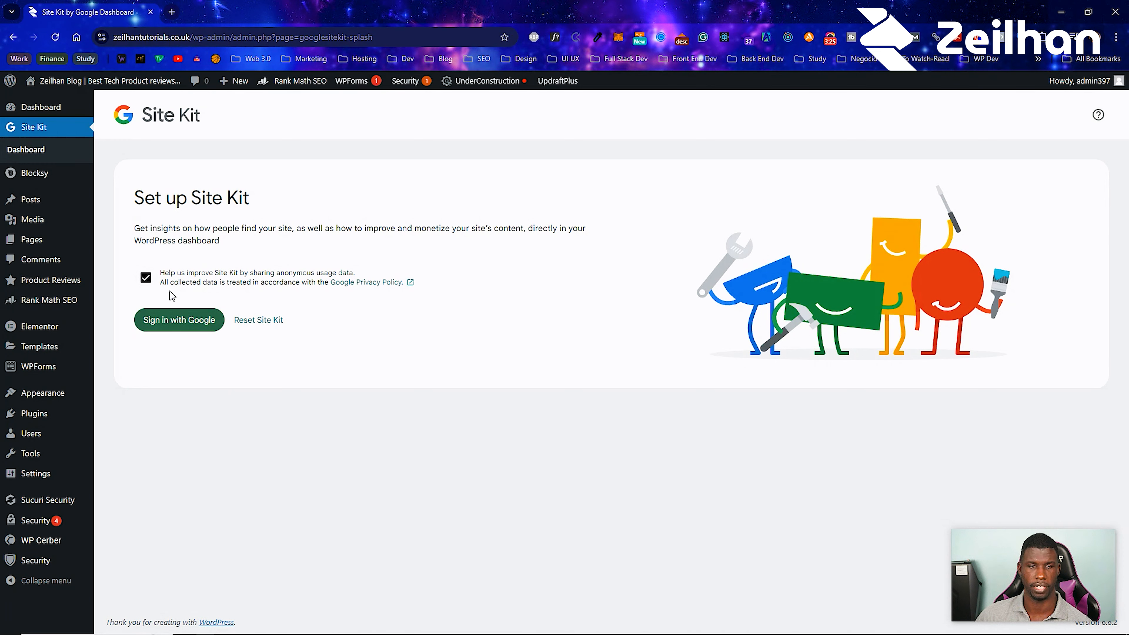
Connect Site Kit to a Google account, approving its account access and allowing metrics in the dashboard to complete the setup.
click(181, 323)
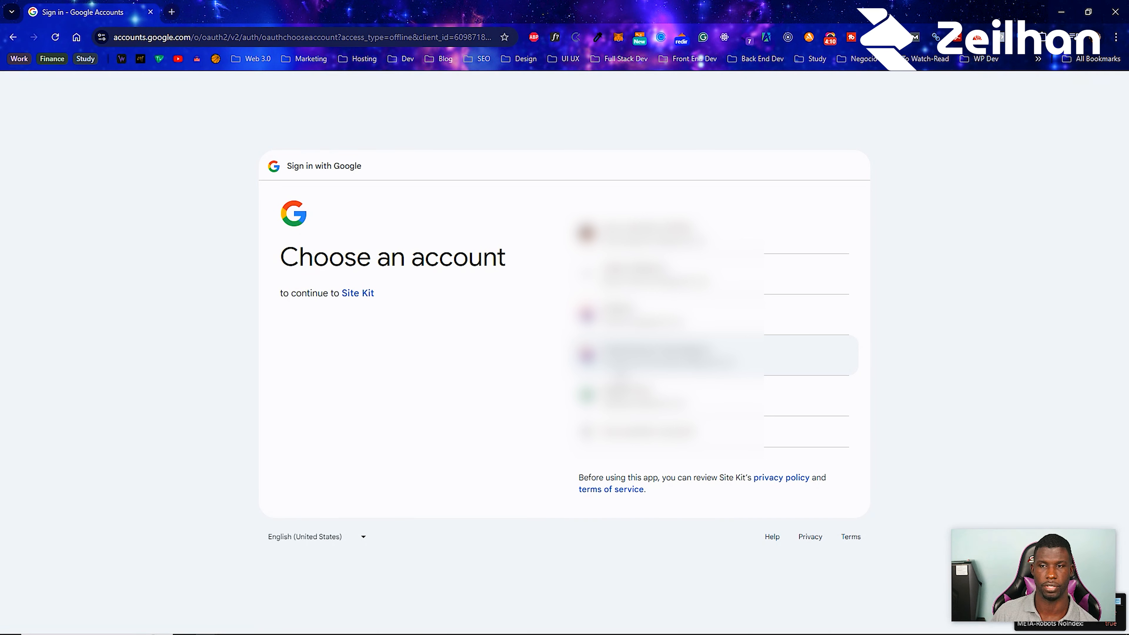
click(661, 363)
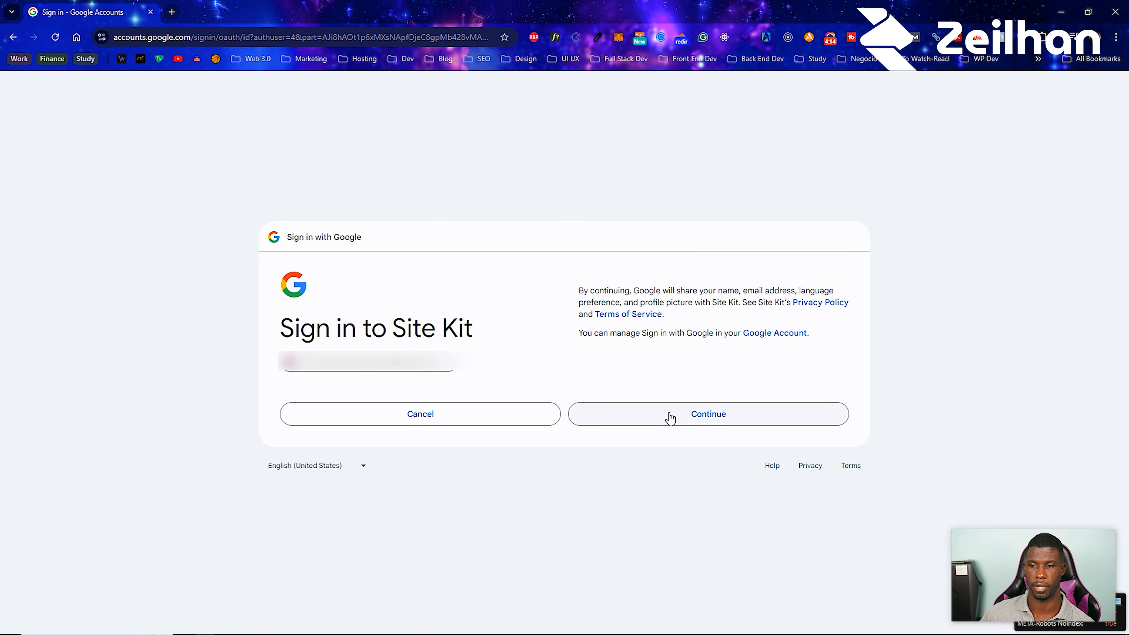
click(668, 413)
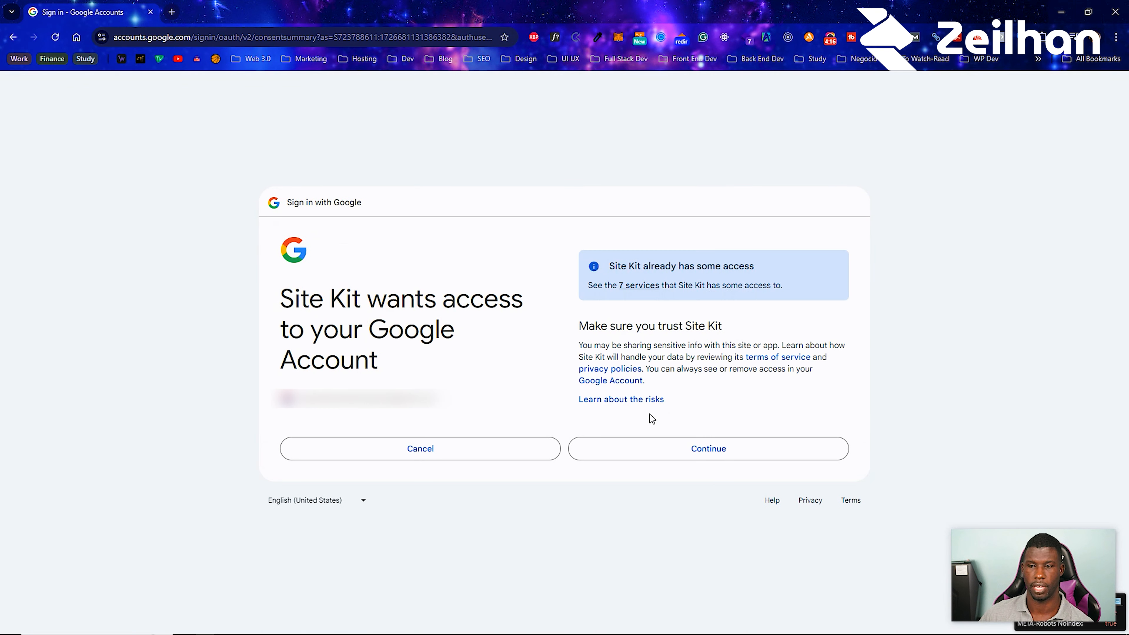
click(646, 446)
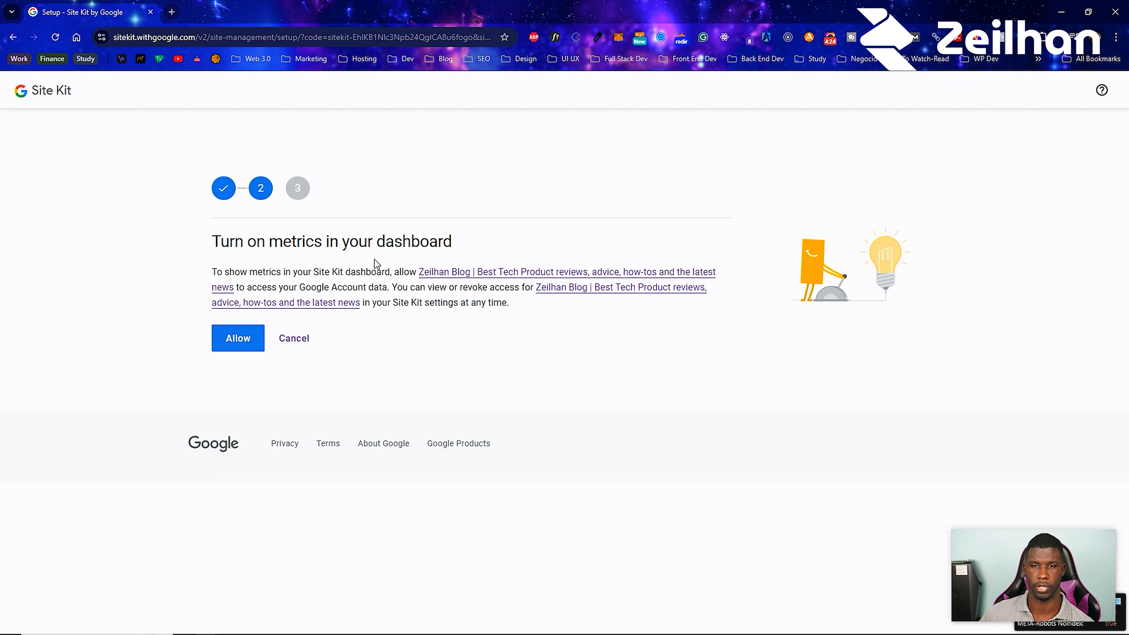
click(243, 340)
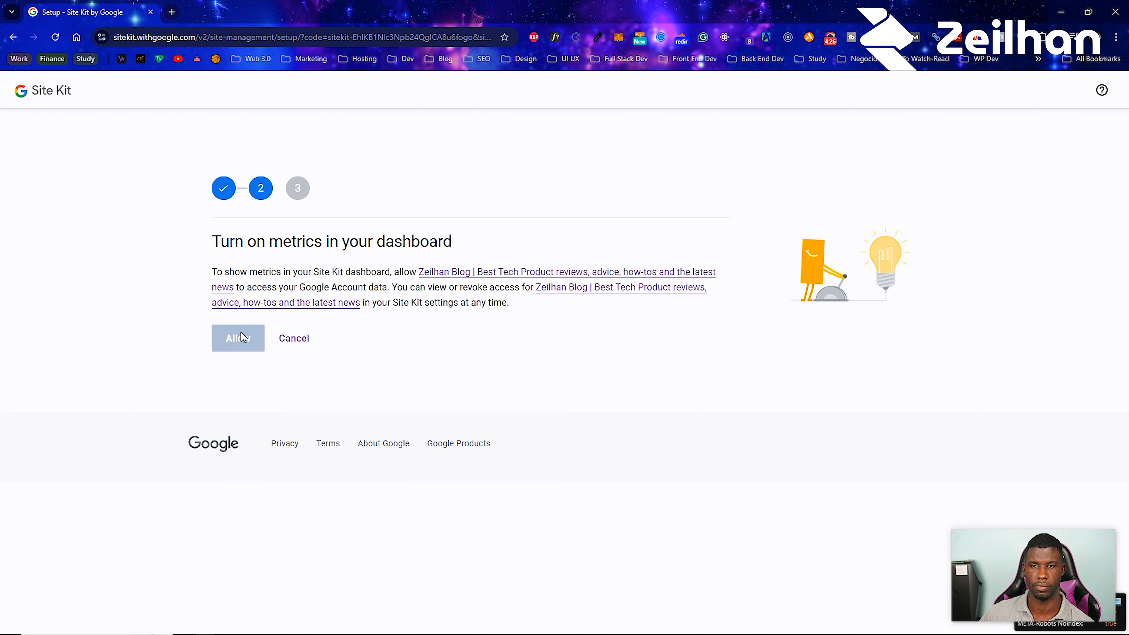
click(234, 337)
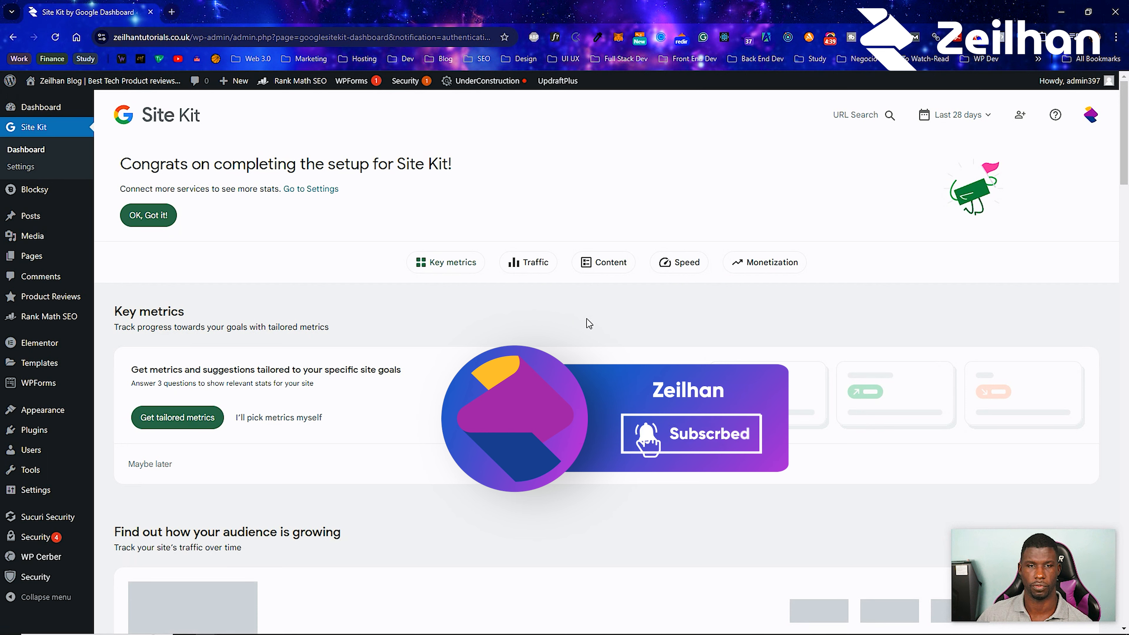
Examine the Site Kit dashboard's audience, search traffic, top content and page speed sections.
scroll(582, 331, down, 5)
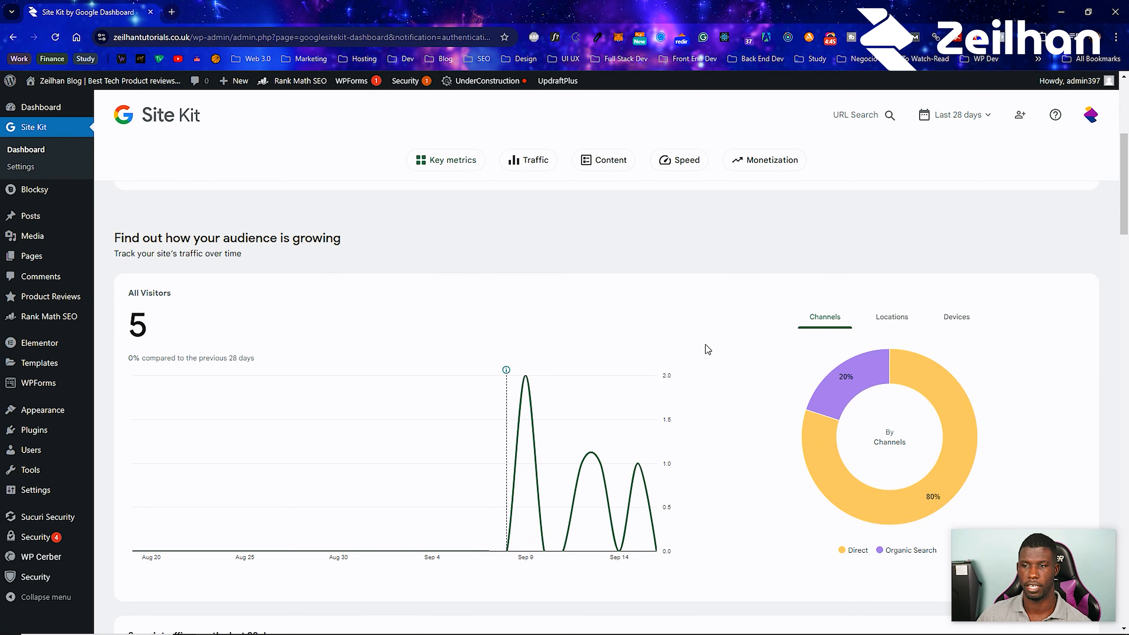
scroll(267, 364, down, 1)
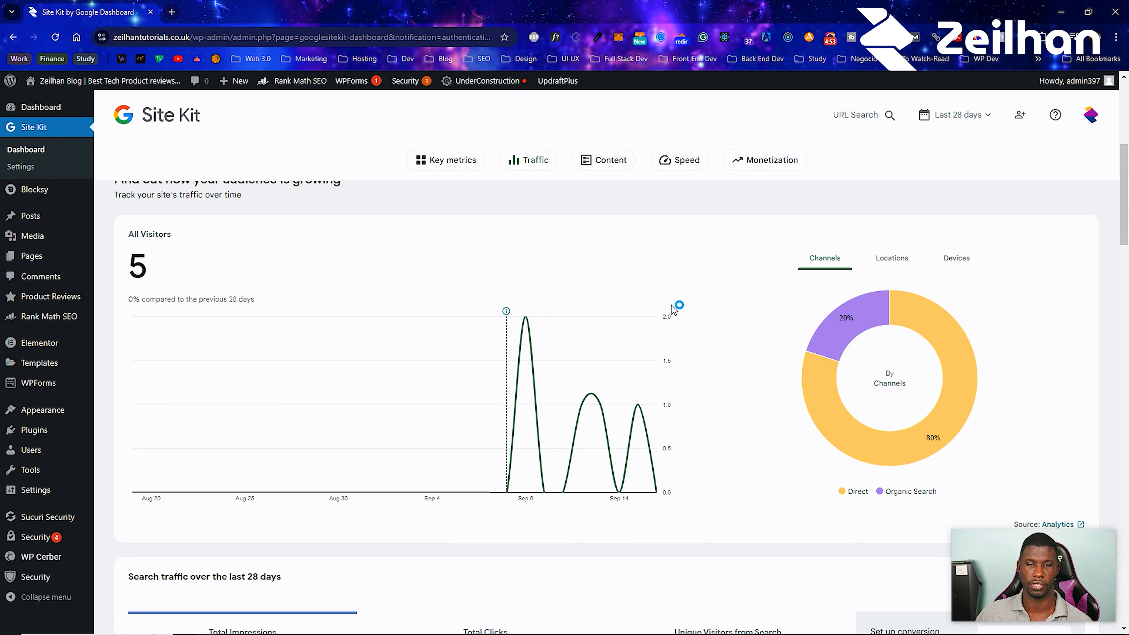
scroll(597, 351, down, 5)
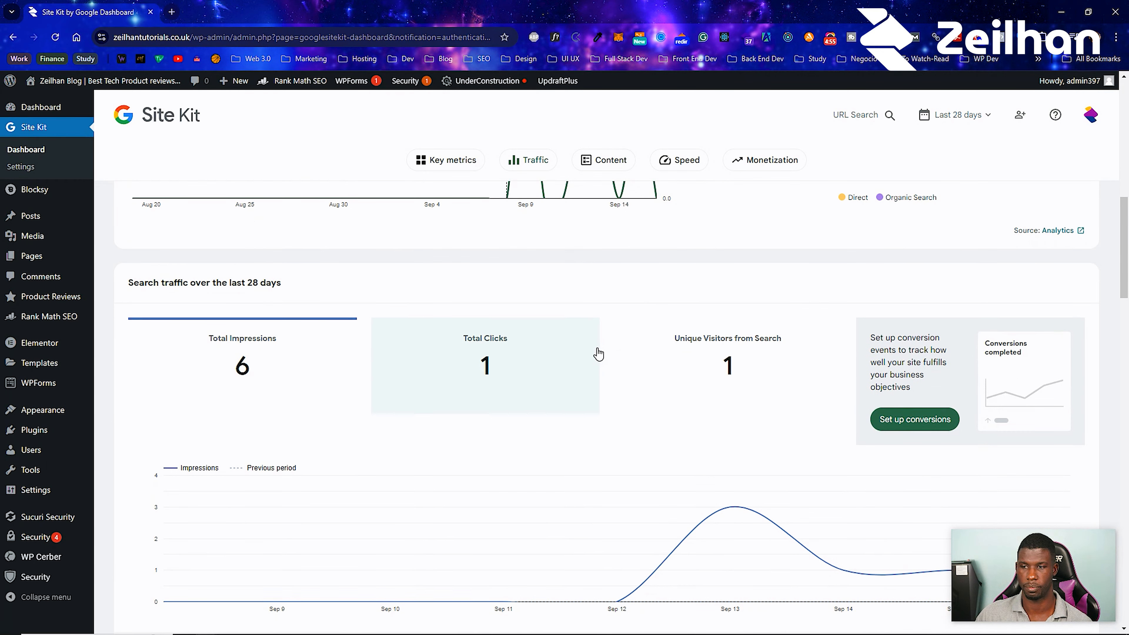
scroll(597, 354, down, 9)
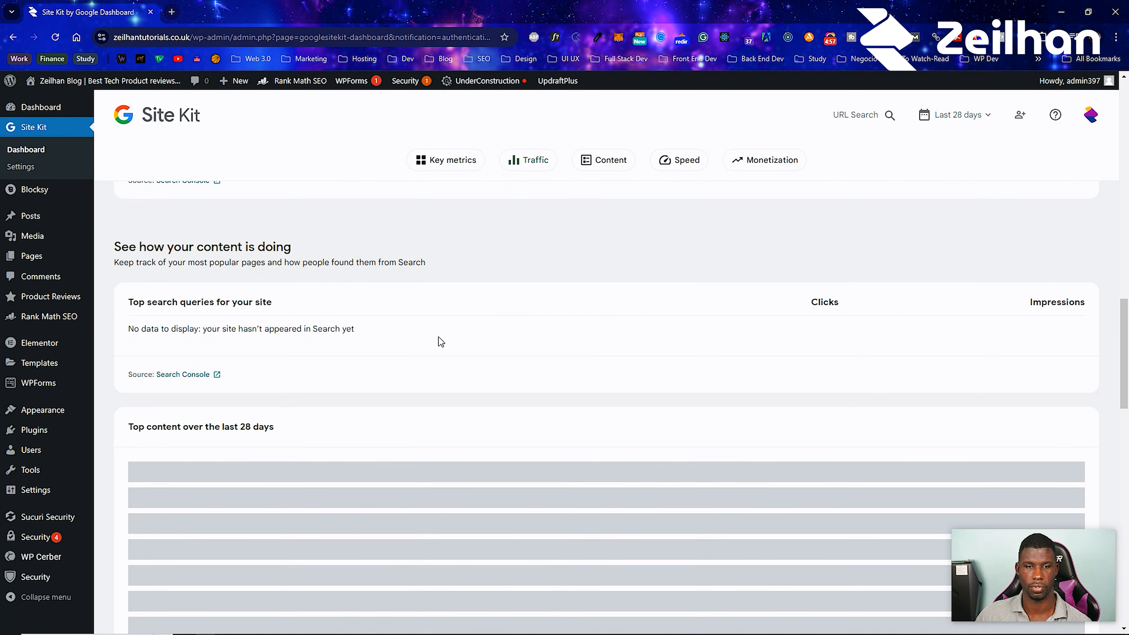
scroll(392, 343, down, 4)
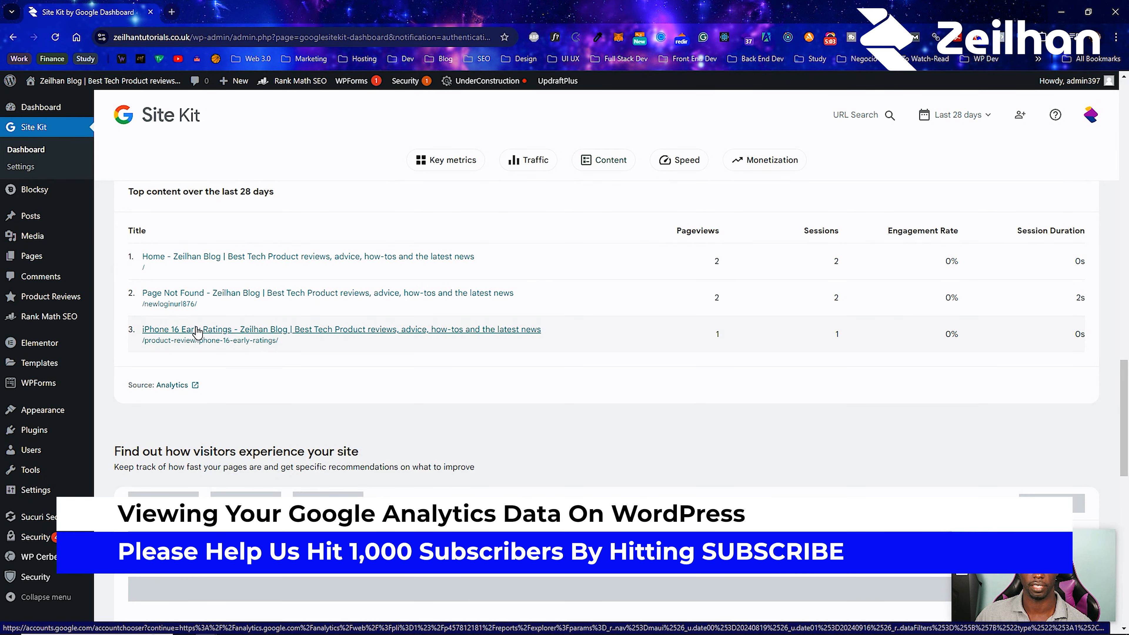
scroll(190, 370, down, 5)
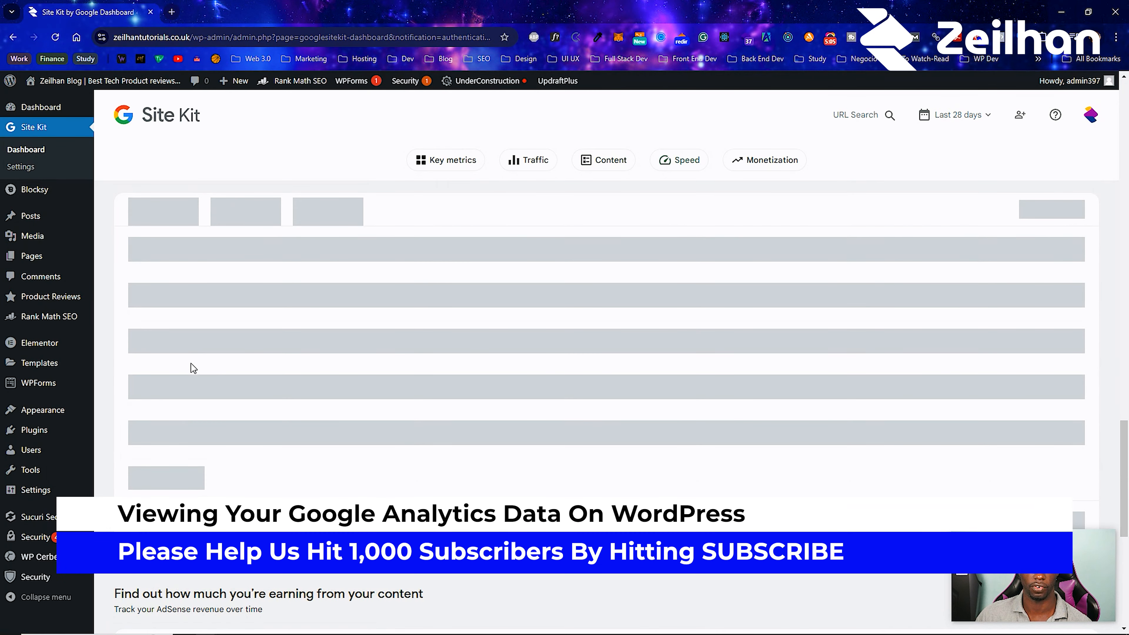
scroll(192, 368, up, 15)
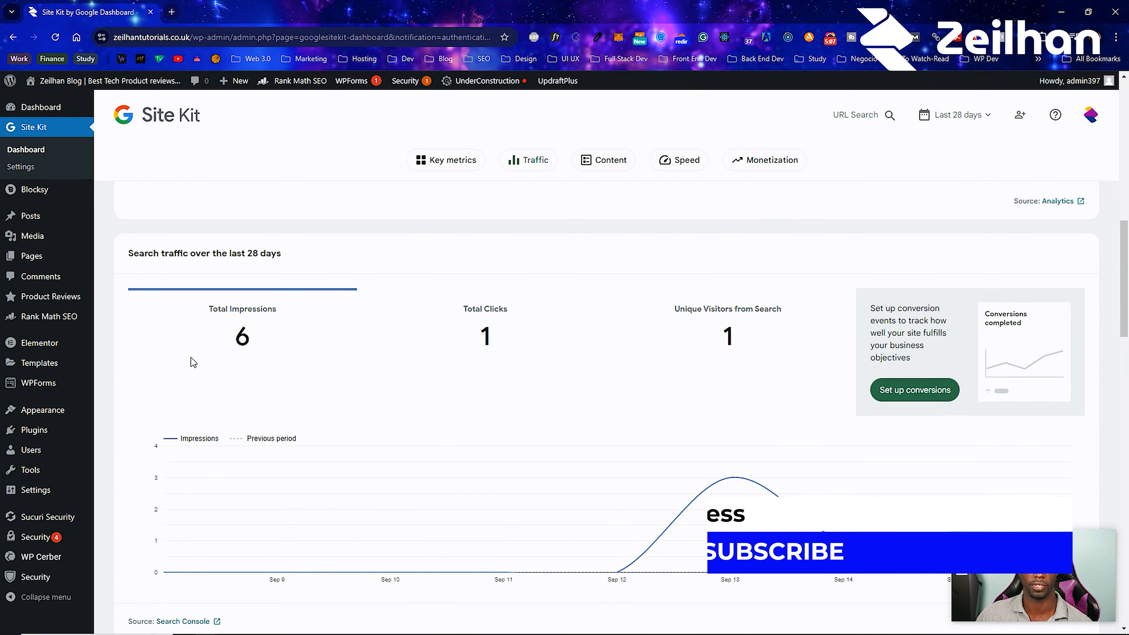
scroll(192, 362, up, 12)
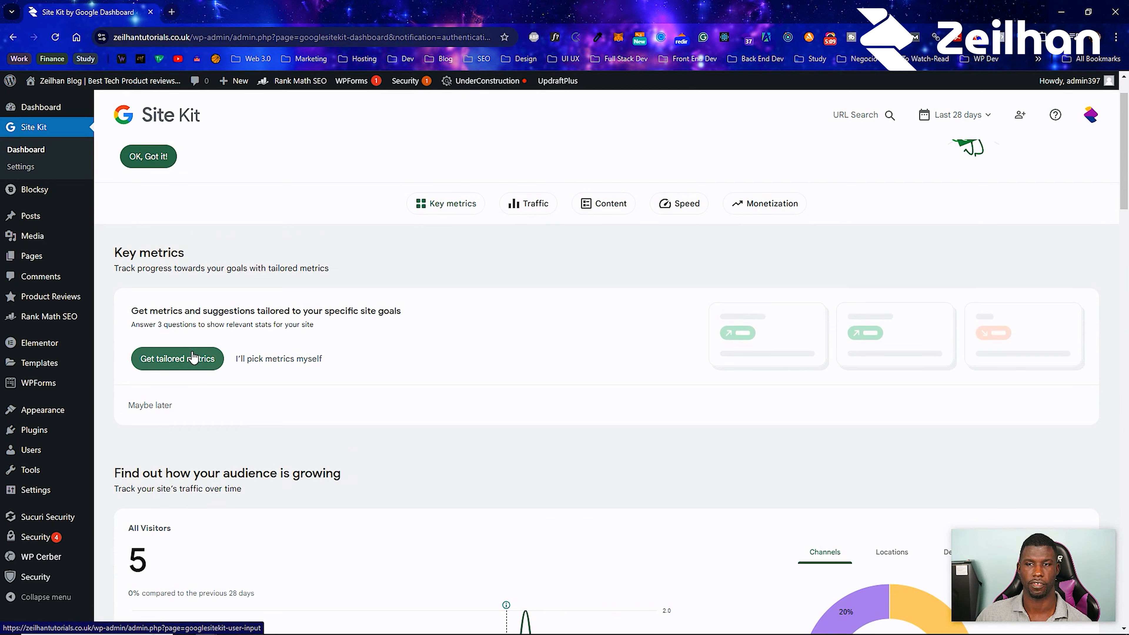
scroll(193, 357, up, 2)
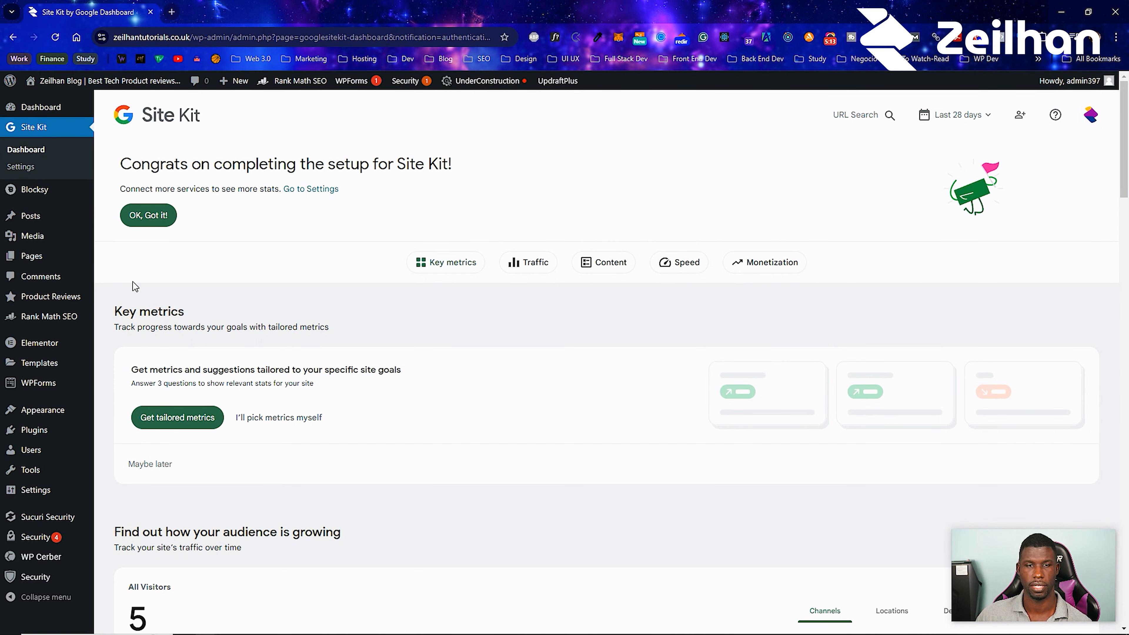
Check the connection details of Search Console, Analytics and PageSpeed Insights in the Site Kit settings.
click(46, 166)
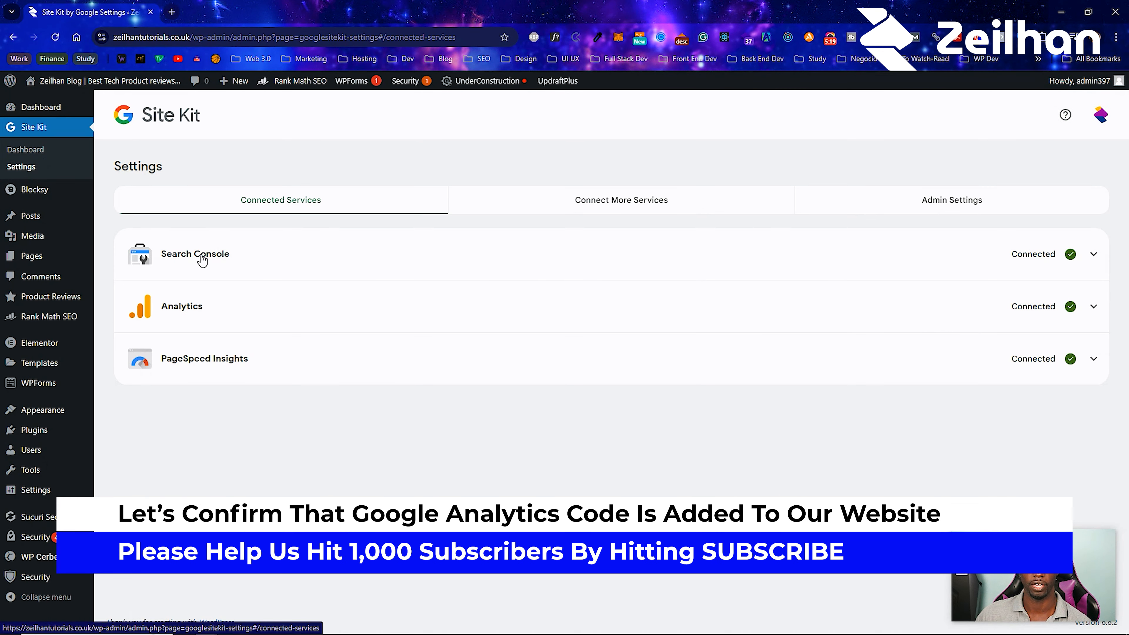
click(1093, 255)
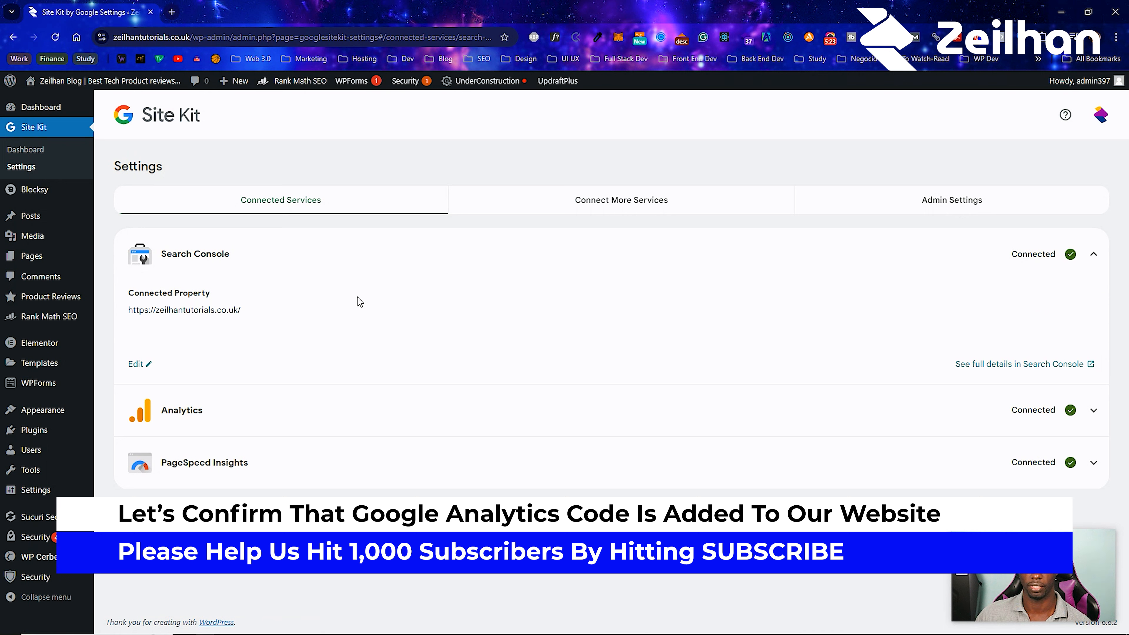
click(1088, 411)
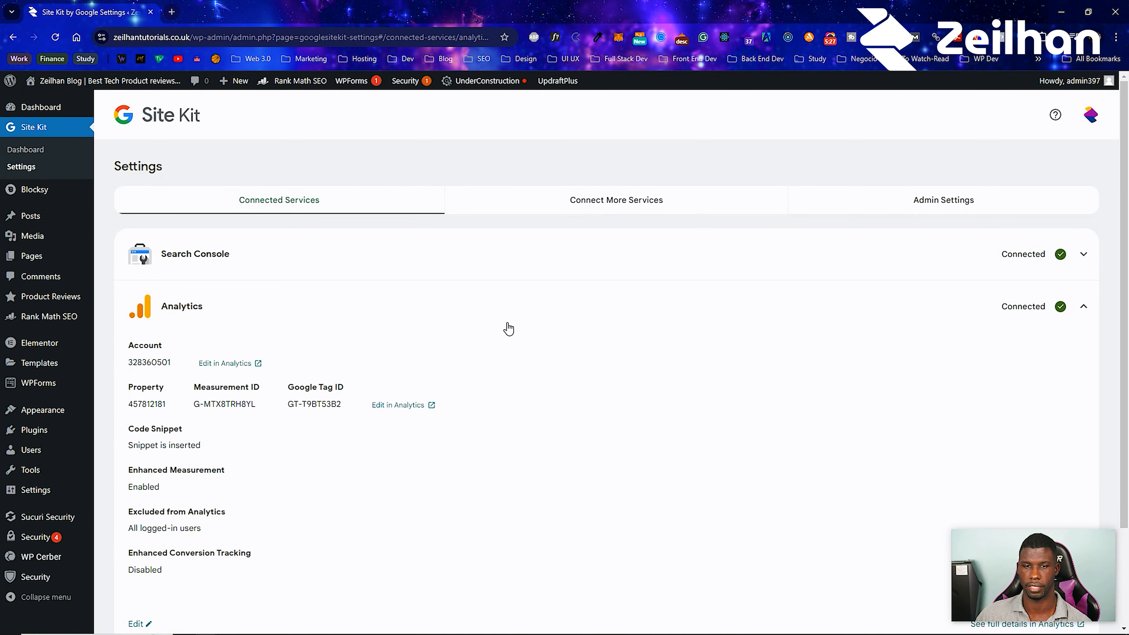
scroll(176, 461, down, 3)
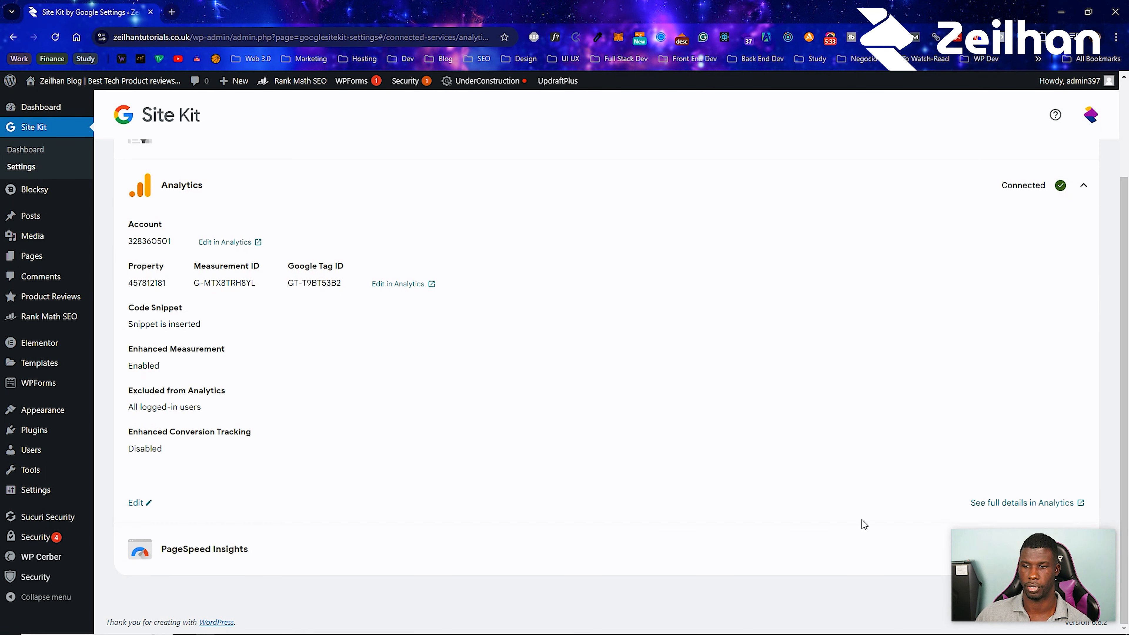
click(1079, 550)
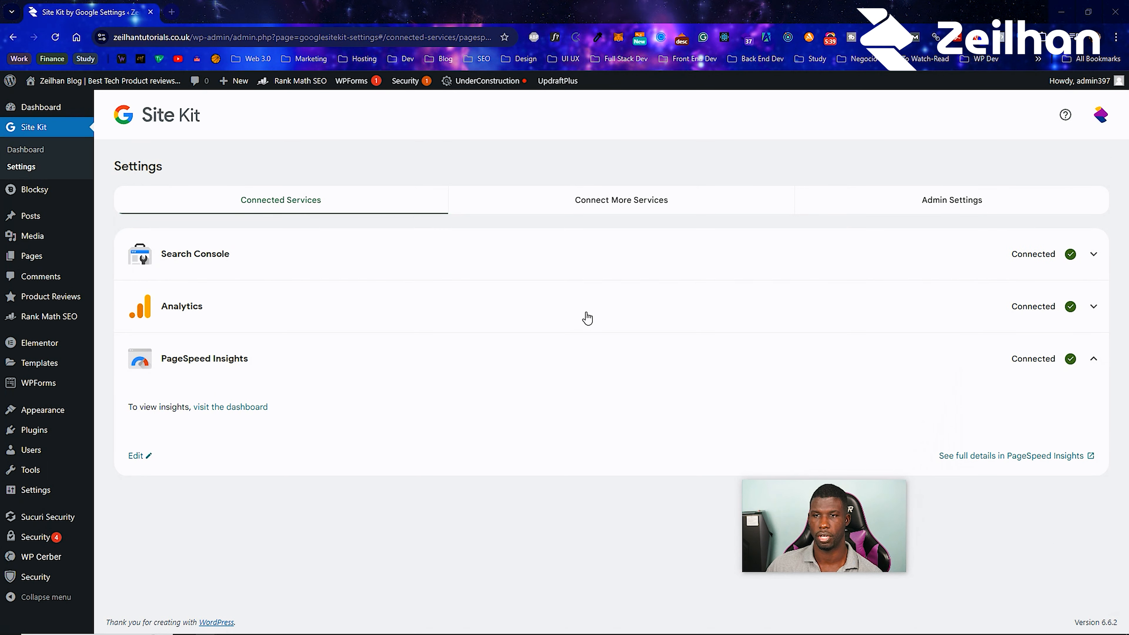
click(516, 319)
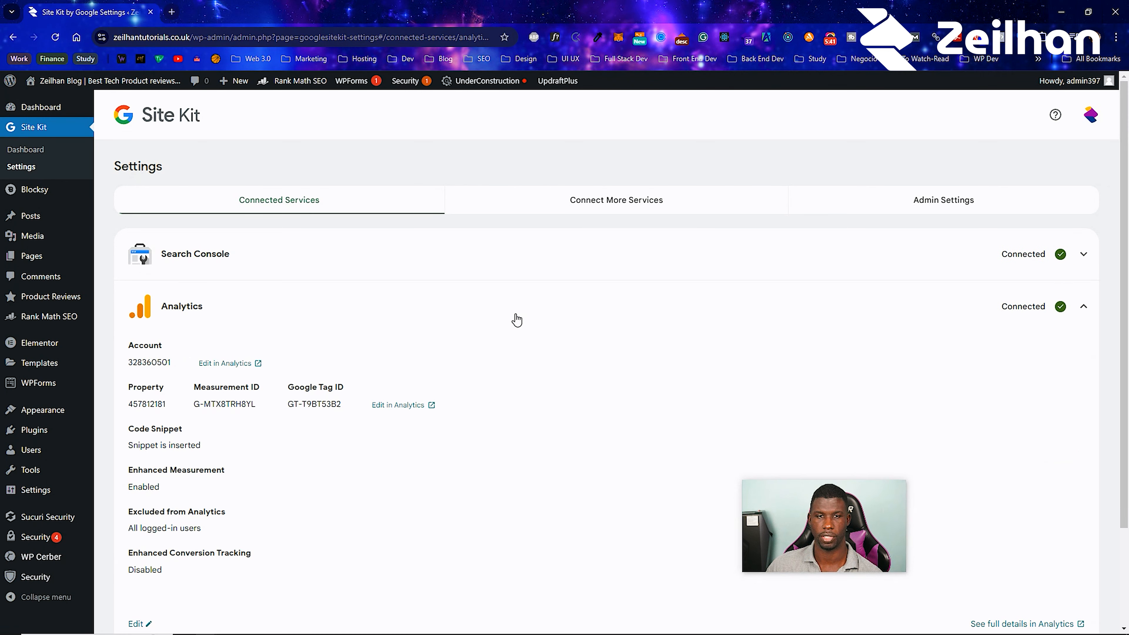